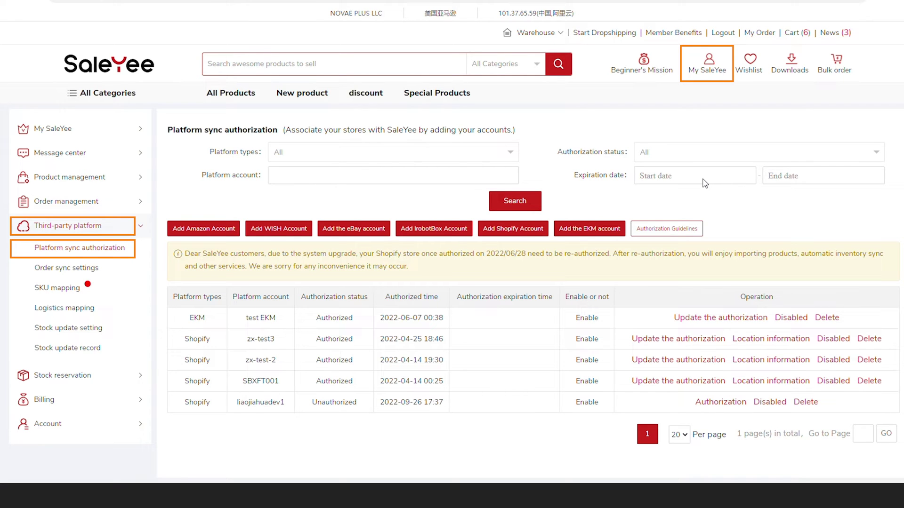
Add the Amazon account 'Account Test' and begin authorizing its order sync on Amazon
left_click(75, 248)
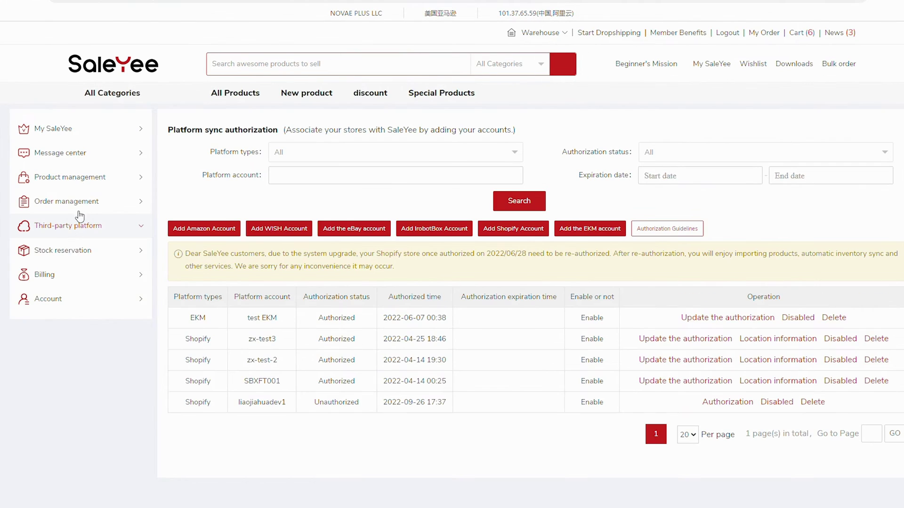
left_click(207, 230)
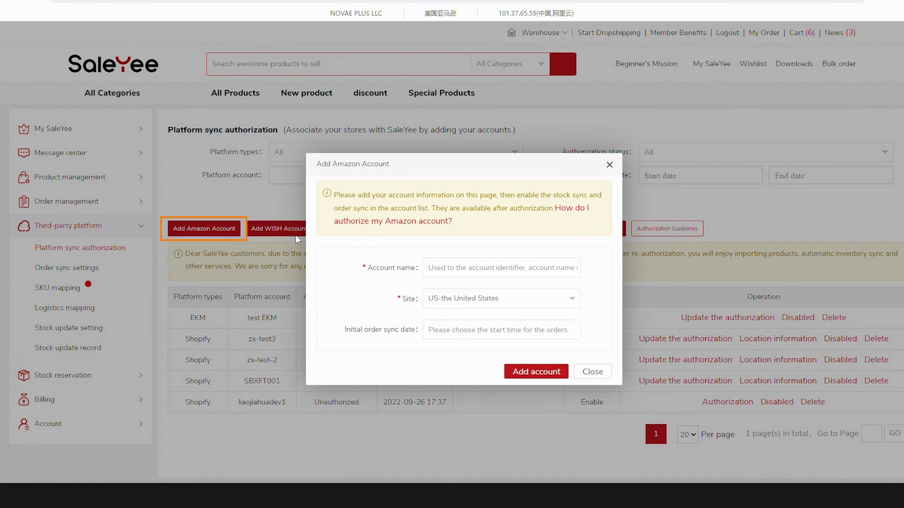
left_click(455, 267)
type("Account T")
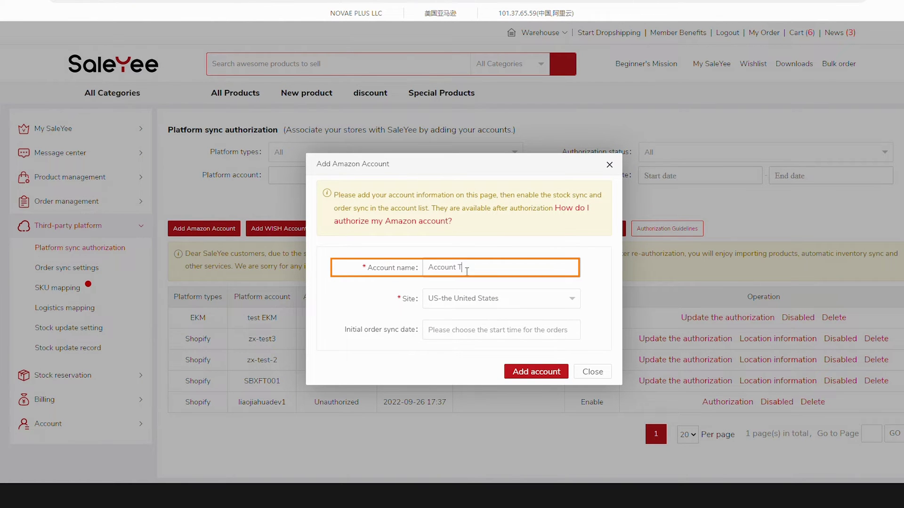
type("est")
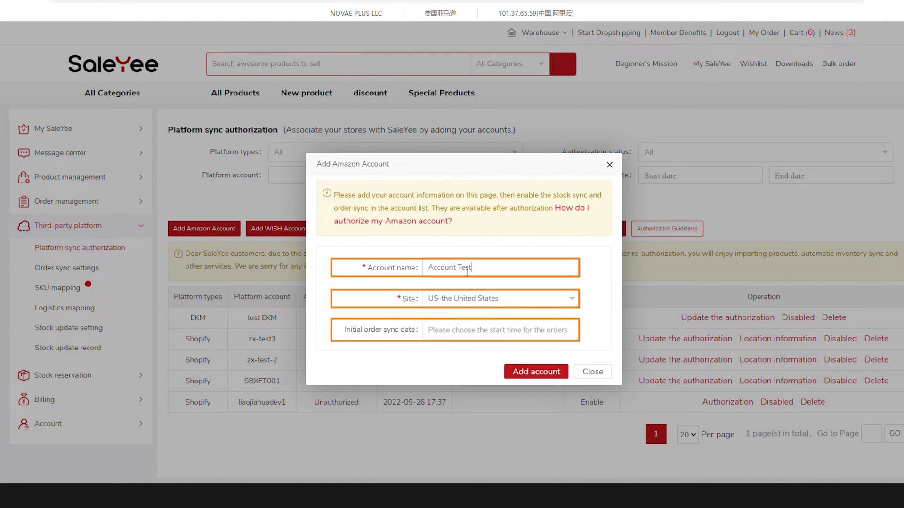
left_click(547, 368)
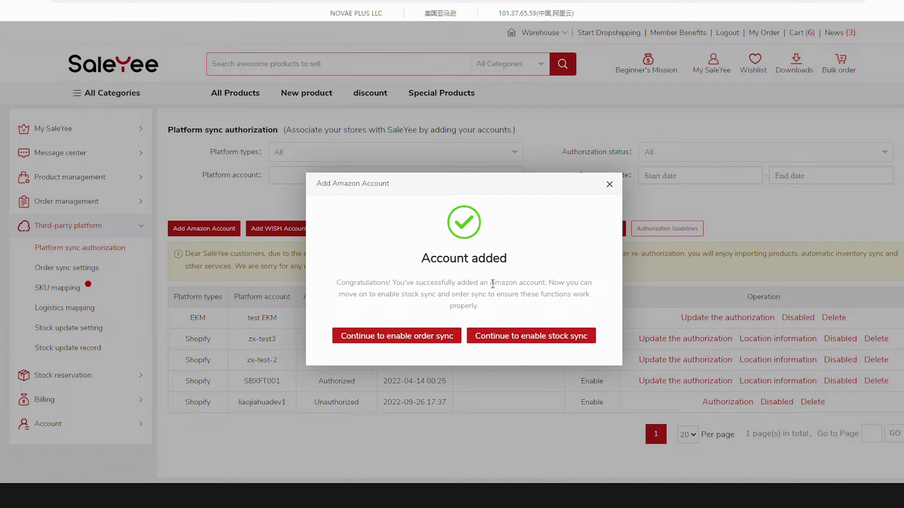
left_click(376, 337)
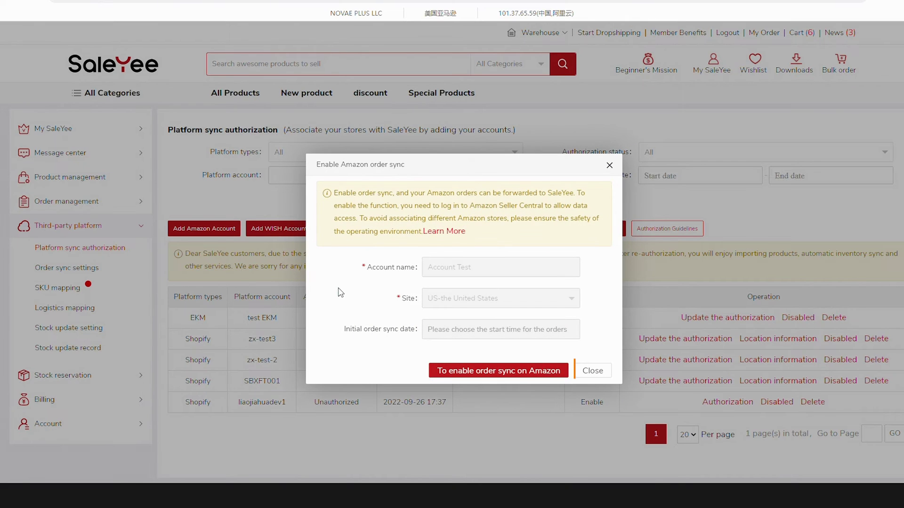
left_click(480, 371)
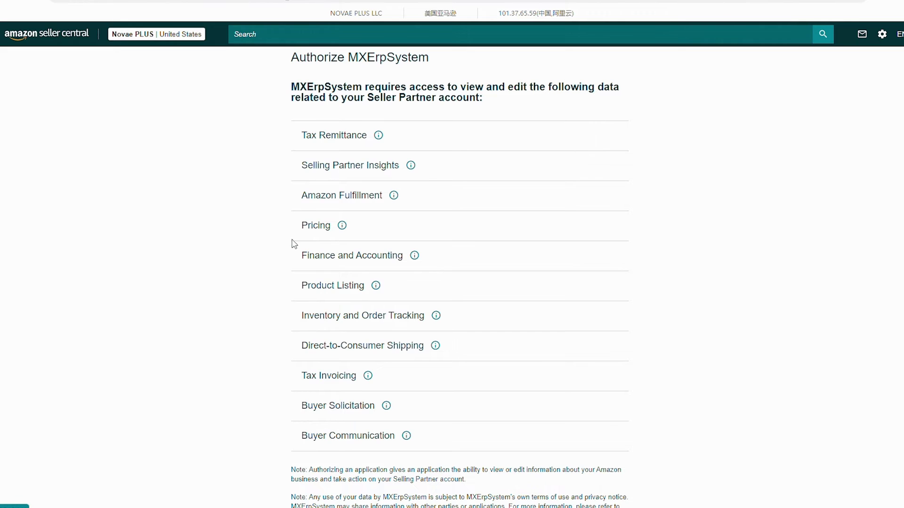
Consent to MXErpSystem accessing the seller account and confirm the authorization
scroll(455, 196, "down", 3)
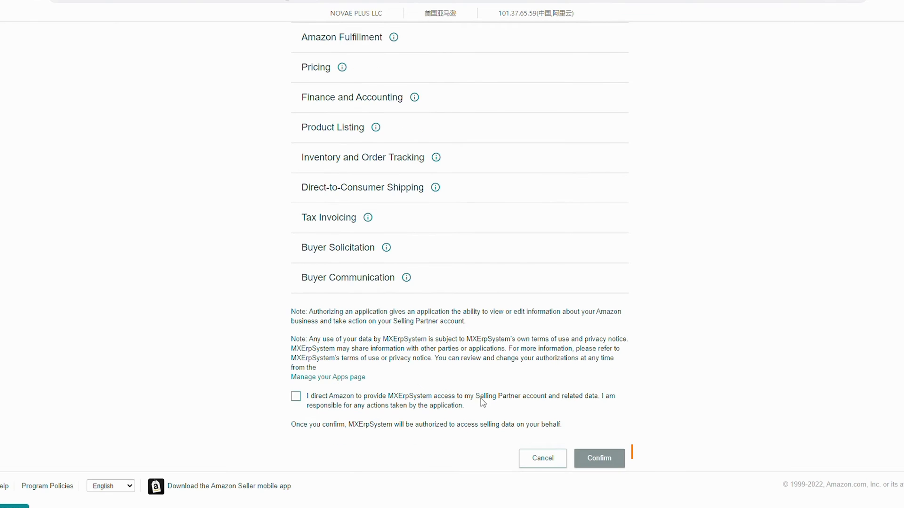
left_click(296, 396)
left_click(600, 458)
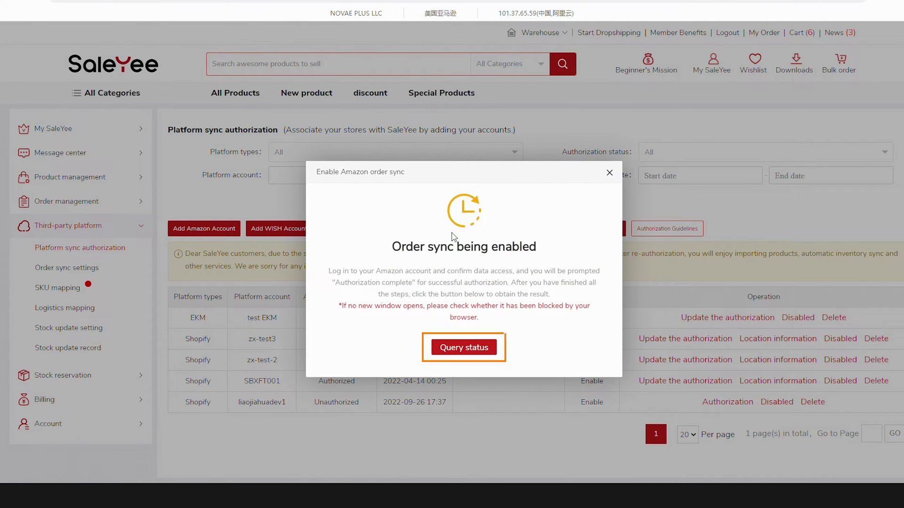
Verify order sync is enabled via Query status, then continue to stock sync setup
left_click(459, 351)
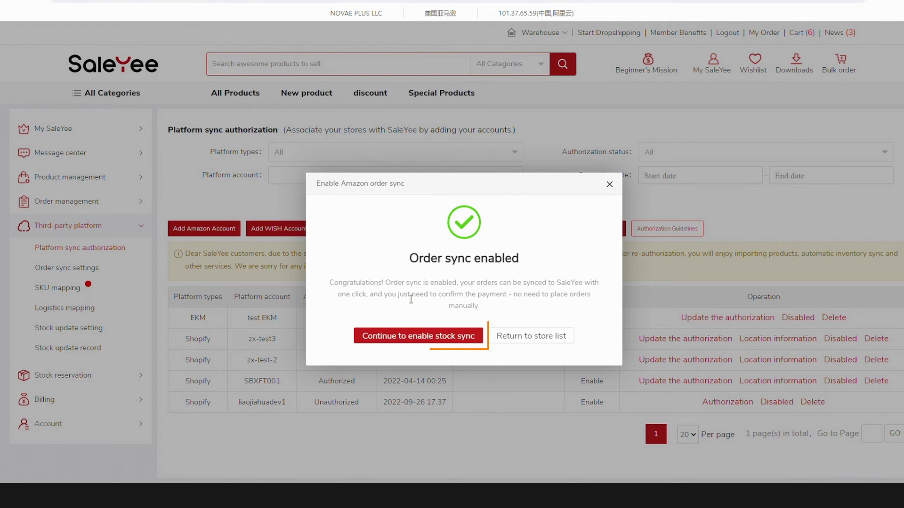
left_click(422, 335)
Authorize Flasting on Amazon for stock sync, then close the Amazon tab to return to SaleYee
left_click(521, 356)
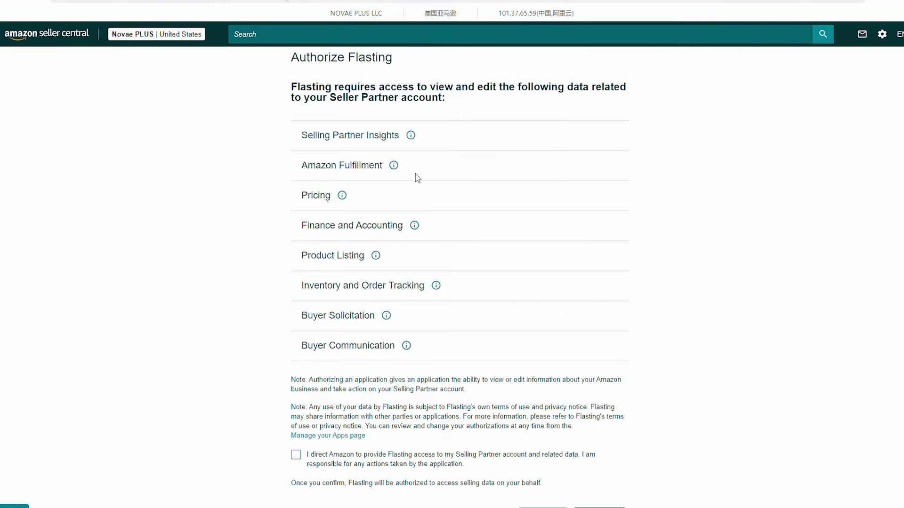
scroll(416, 177, "down", 2)
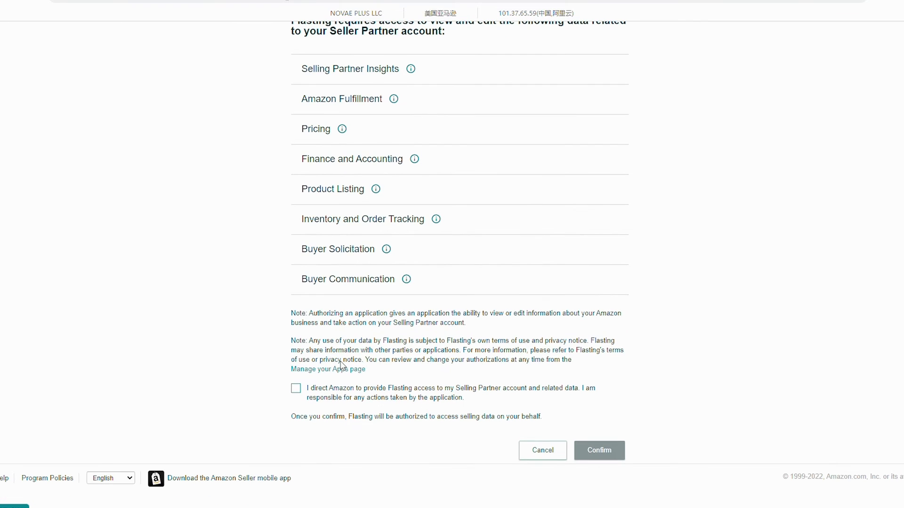
left_click(296, 388)
left_click(599, 450)
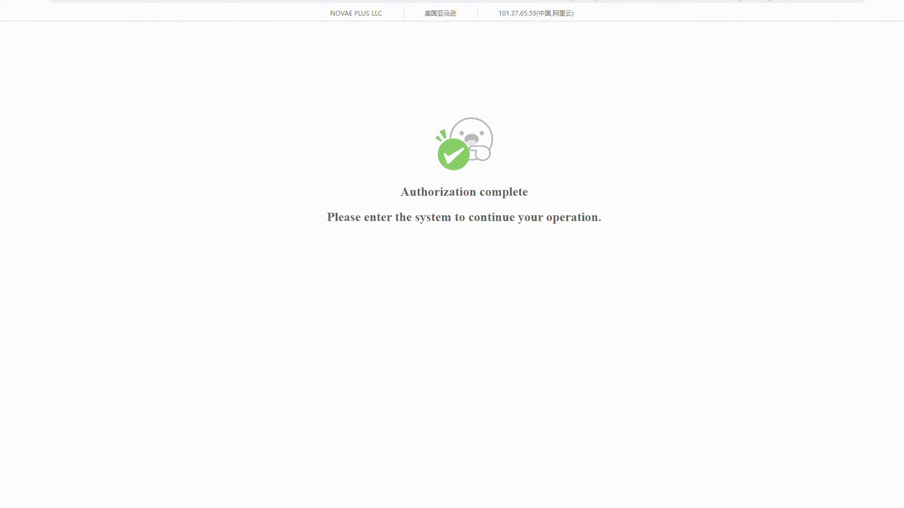
key("ctrl+w")
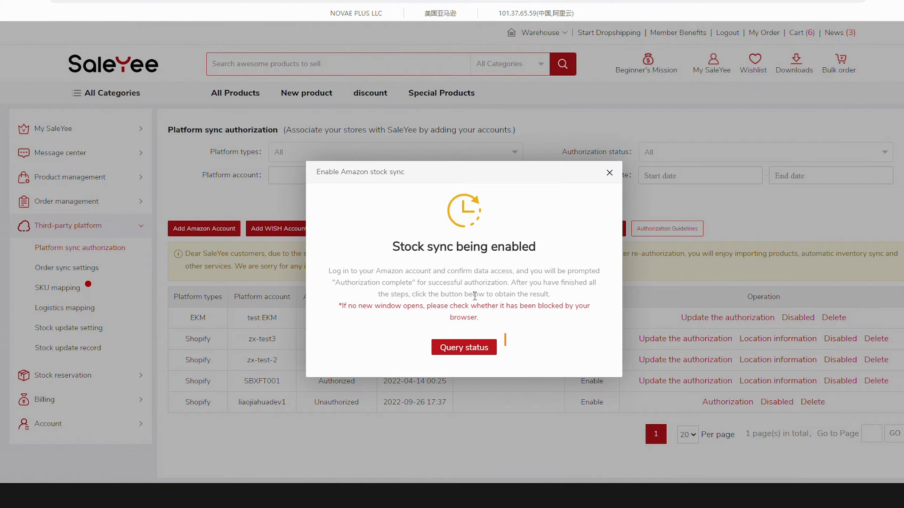
Check stock sync status, return to the store list, and re-authorize Stock sync for Account Test
left_click(474, 349)
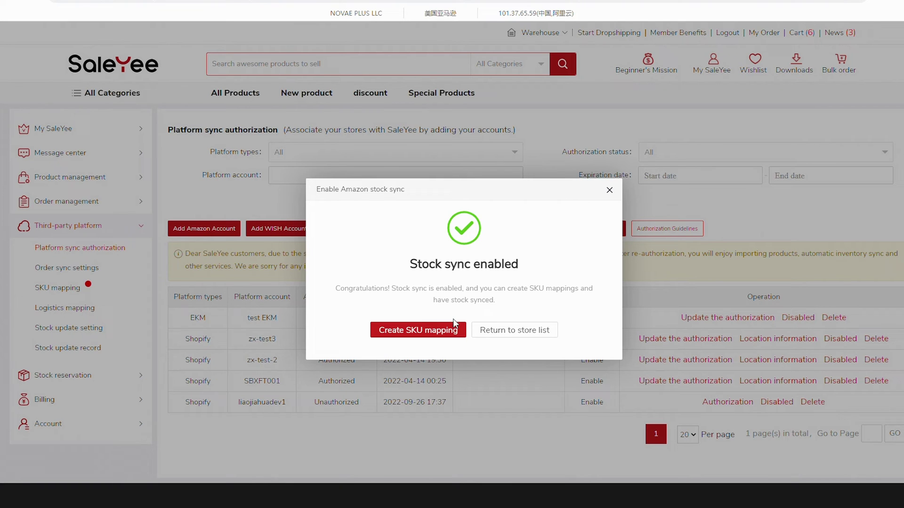
left_click(512, 328)
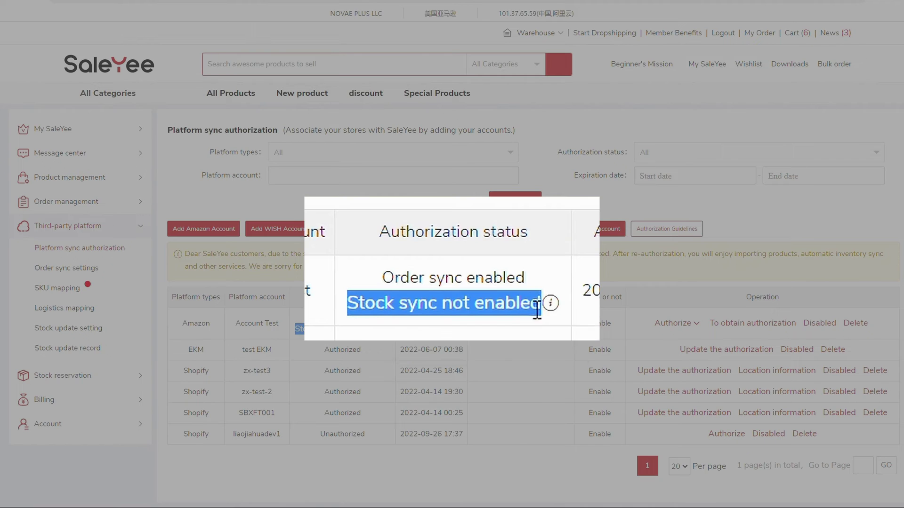
mouse_move(677, 325)
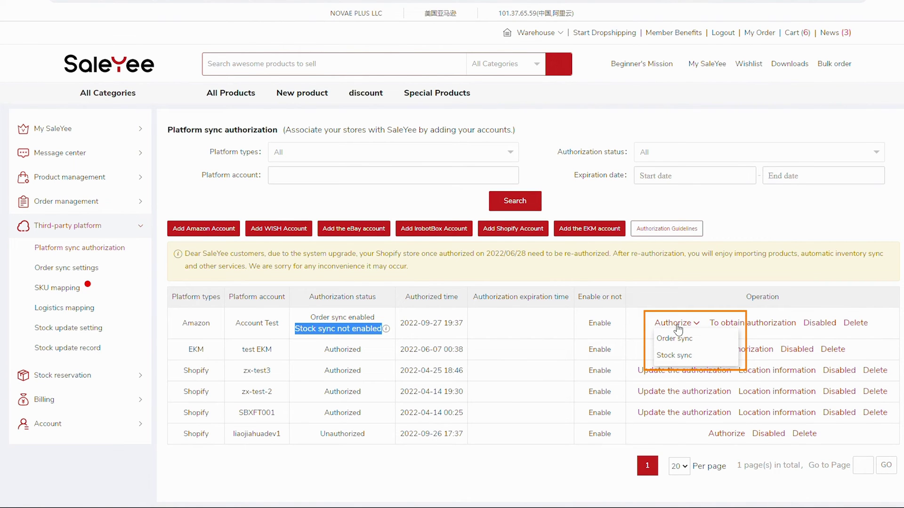
left_click(678, 357)
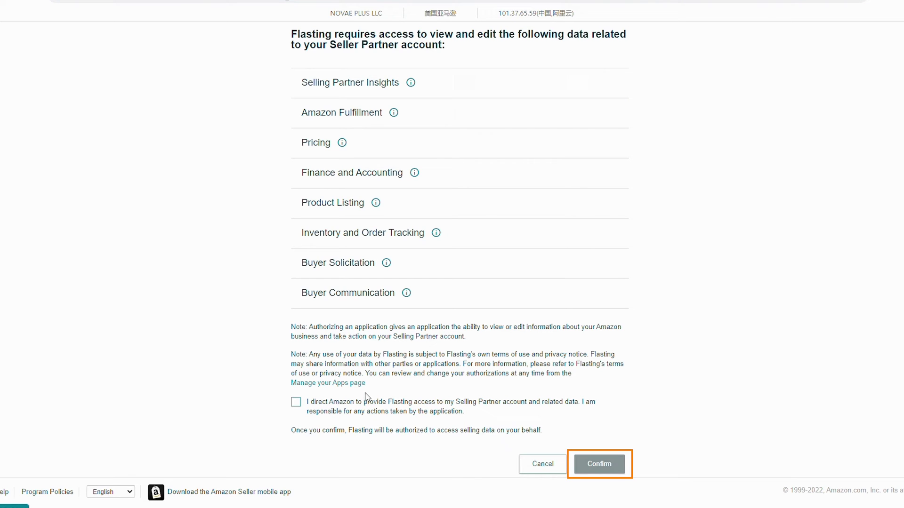
Tick the consent box and confirm Flasting's access to the seller account again
left_click(301, 406)
left_click(607, 468)
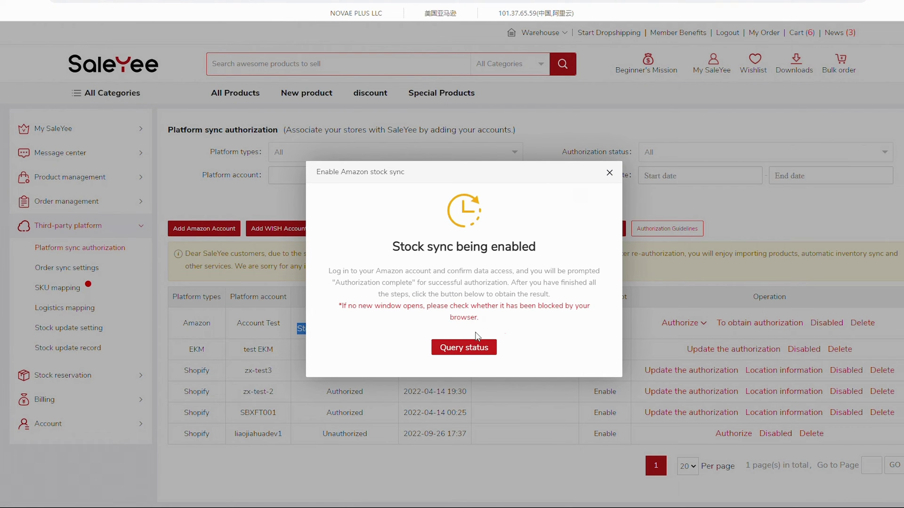
Verify stock sync is now enabled and go back to the store list
left_click(474, 347)
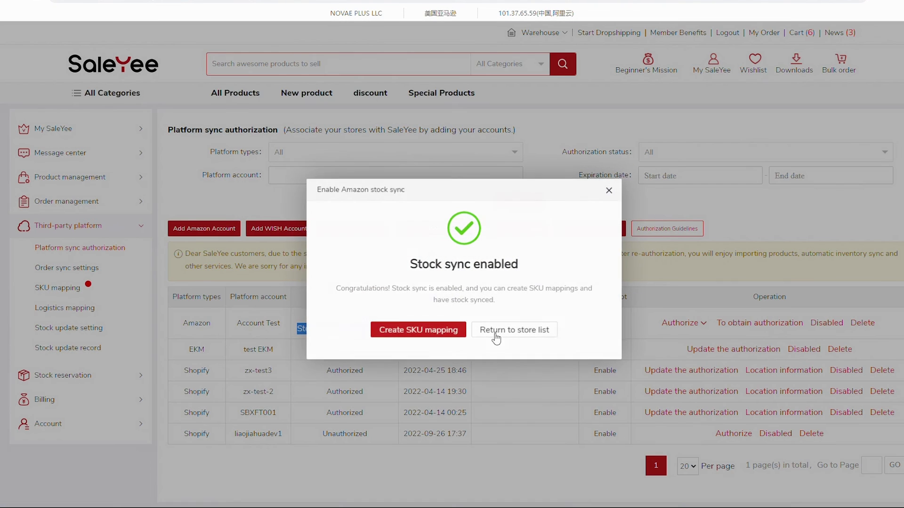
left_click(502, 339)
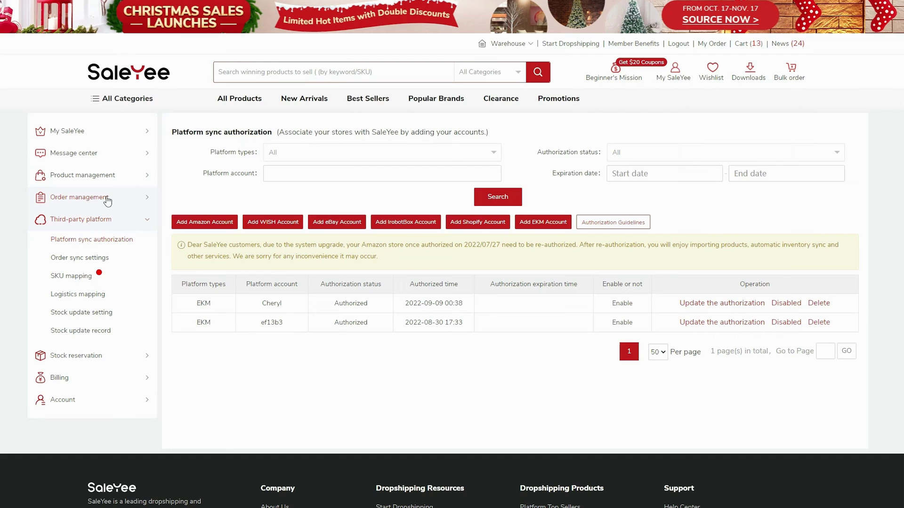
Navigate through Order management and My SaleYee to the Third-party platform SKU mapping page
left_click(106, 198)
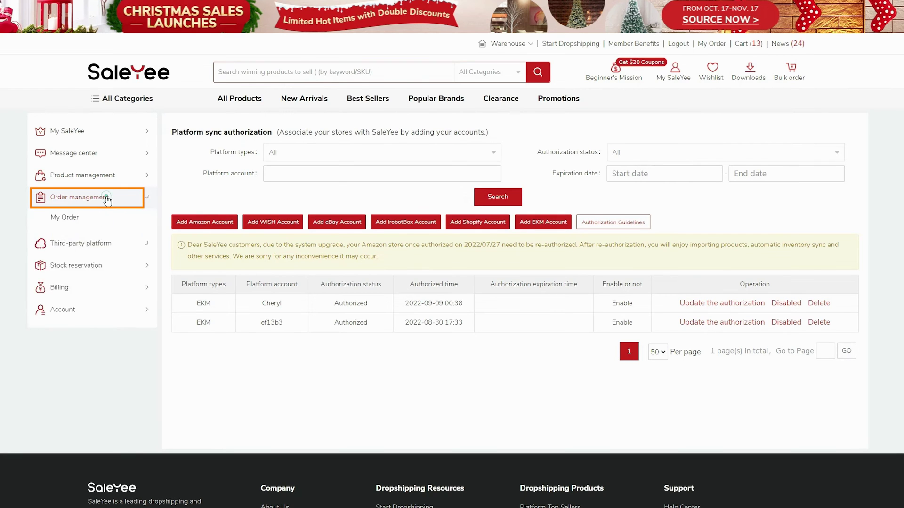
left_click(106, 236)
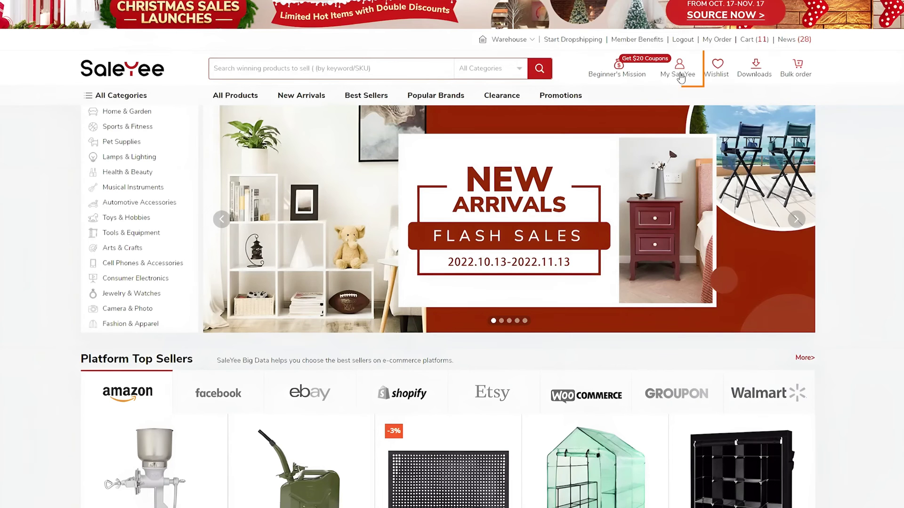
left_click(680, 71)
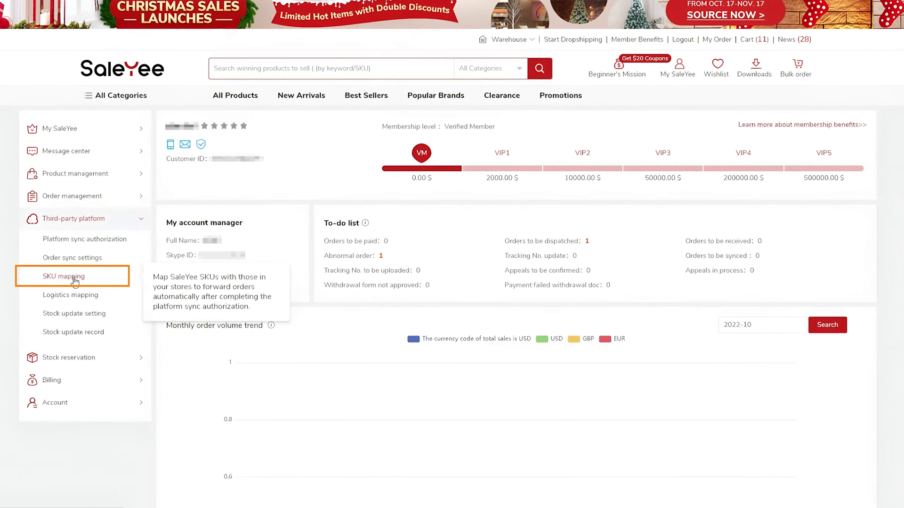
left_click(72, 278)
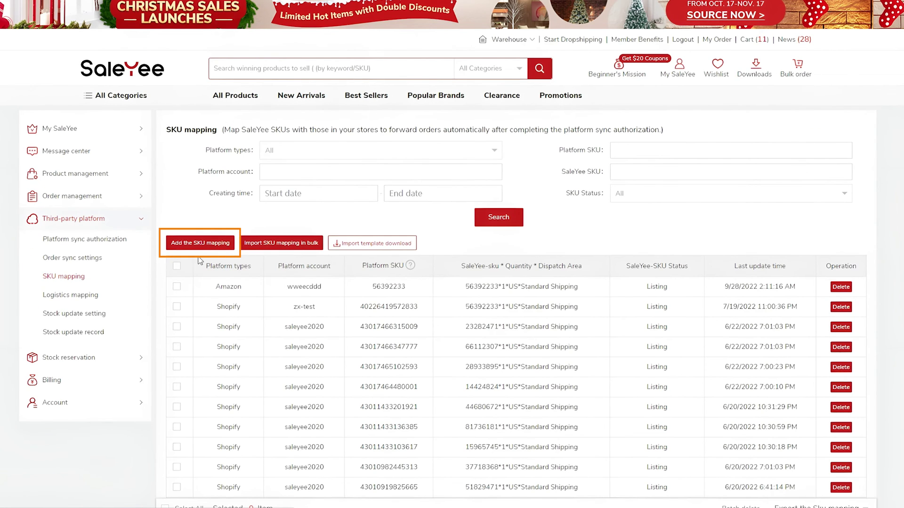
Start a new SKU mapping with platform type Amazon and the authorized Amazon store account
left_click(204, 245)
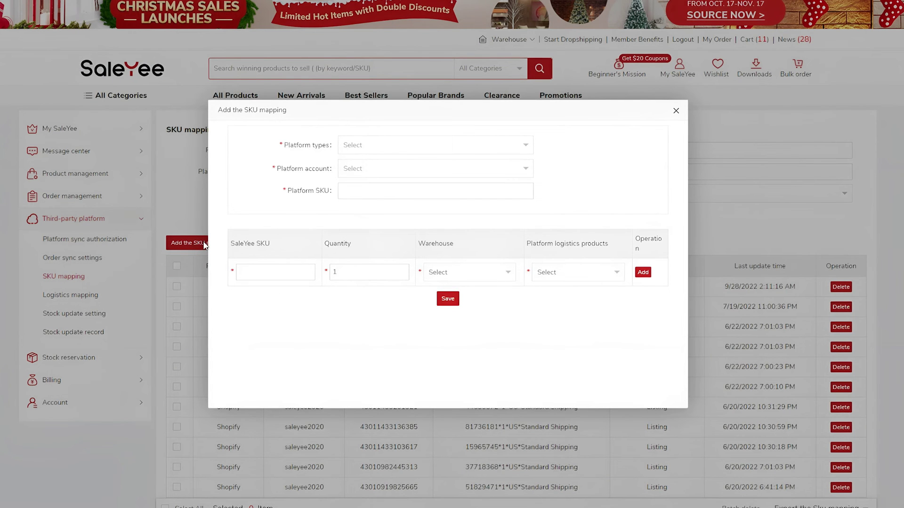
left_click(403, 145)
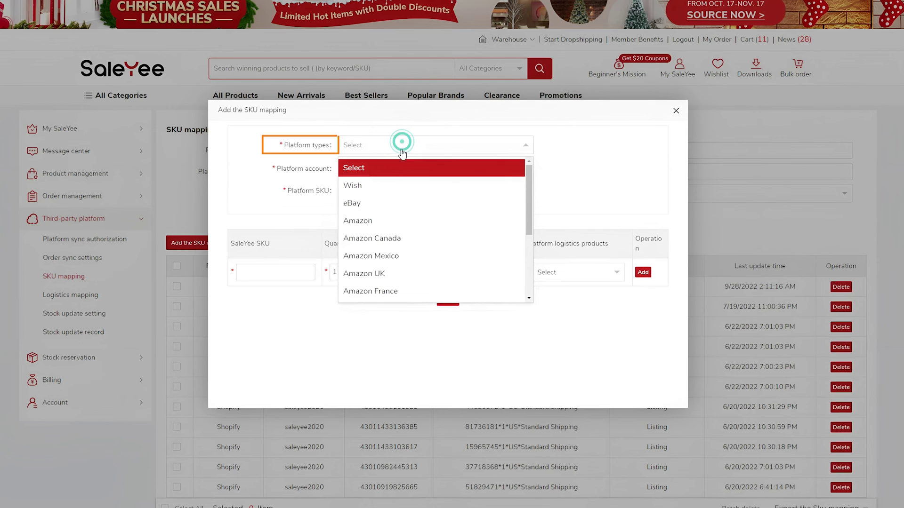
left_click(393, 221)
left_click(353, 170)
left_click(369, 210)
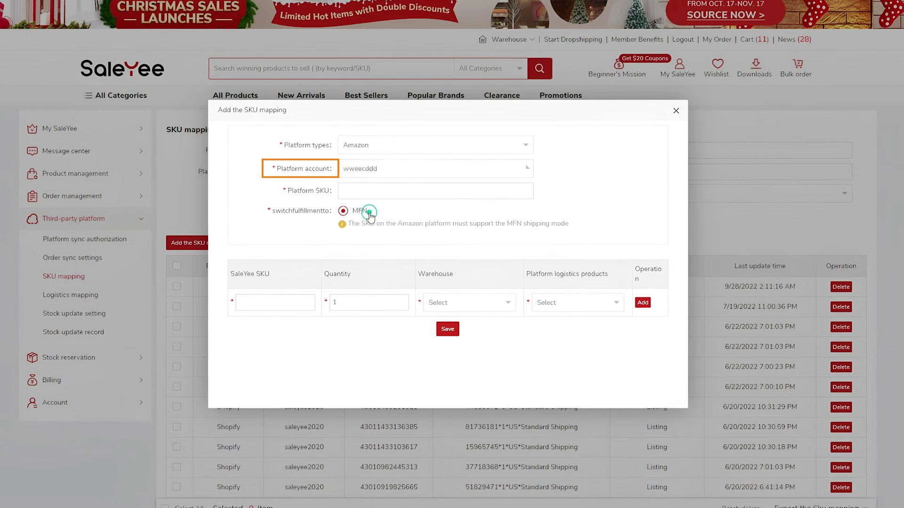
Map platform SKU 90329 to SaleYee SKU 90329775, US warehouse, Standard Shipping, and save
left_click(365, 190)
type("90329")
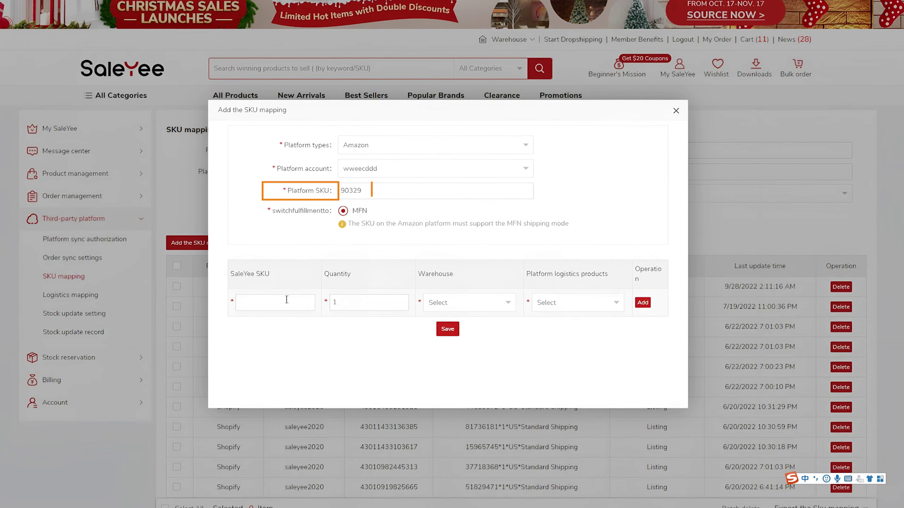
left_click(286, 301)
type("90329775")
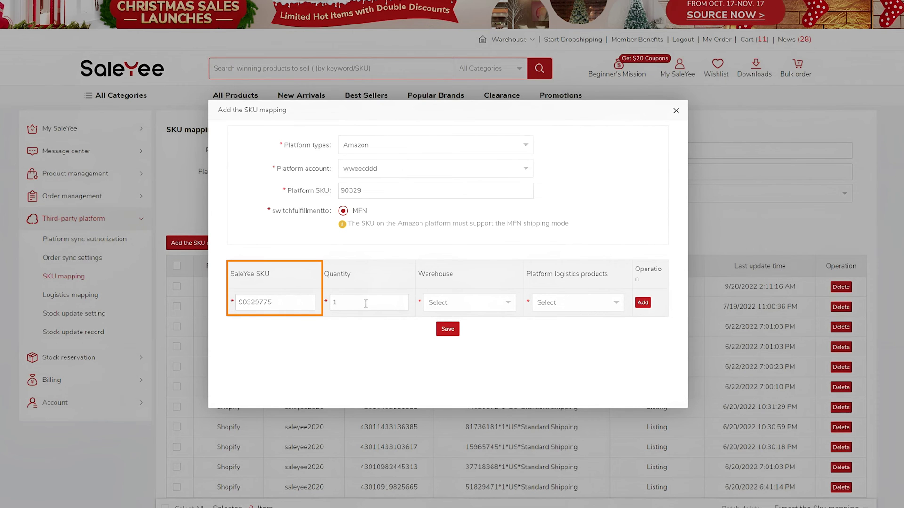
left_click(450, 303)
left_click(469, 340)
left_click(569, 301)
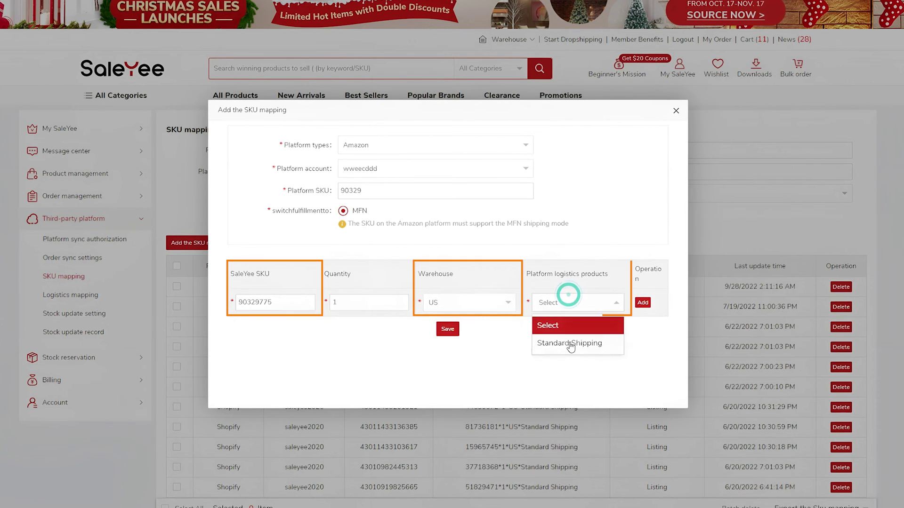
left_click(569, 343)
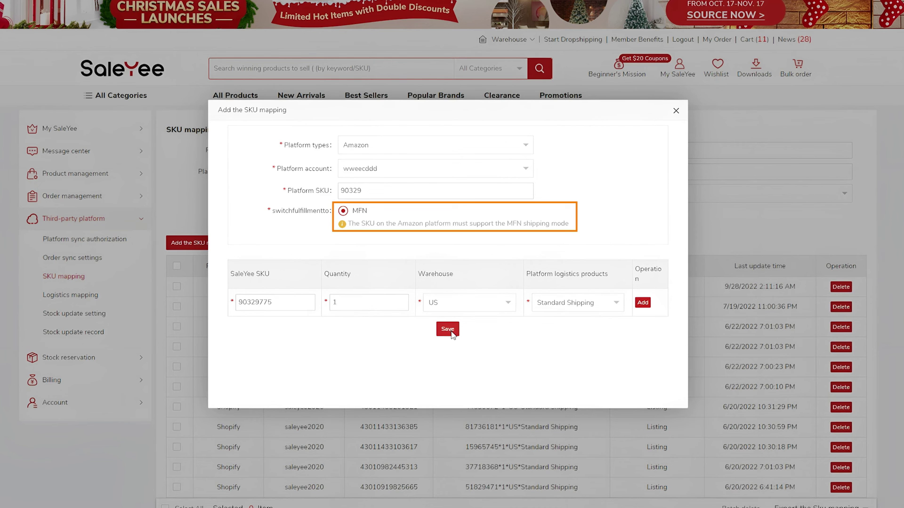
left_click(448, 330)
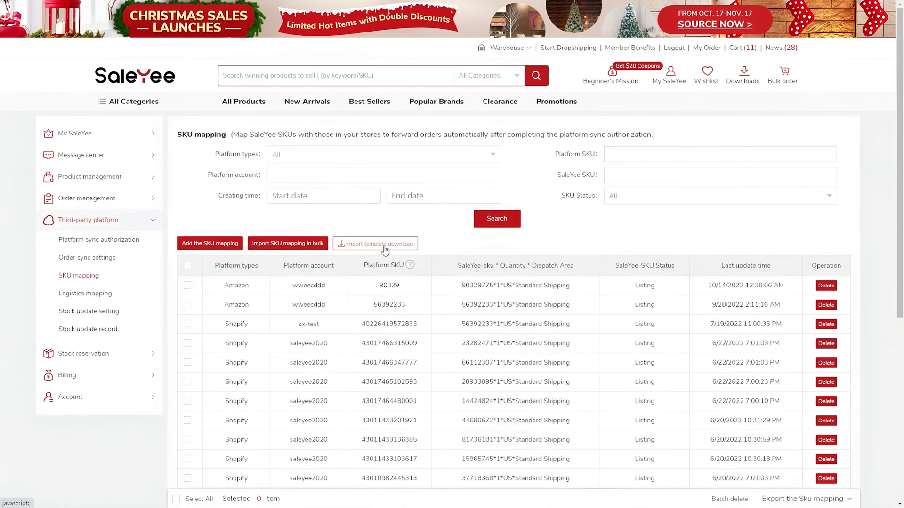
Download the bulk import template and review PlatformSkuMappingTemplate.xlsx in Excel
left_click(385, 244)
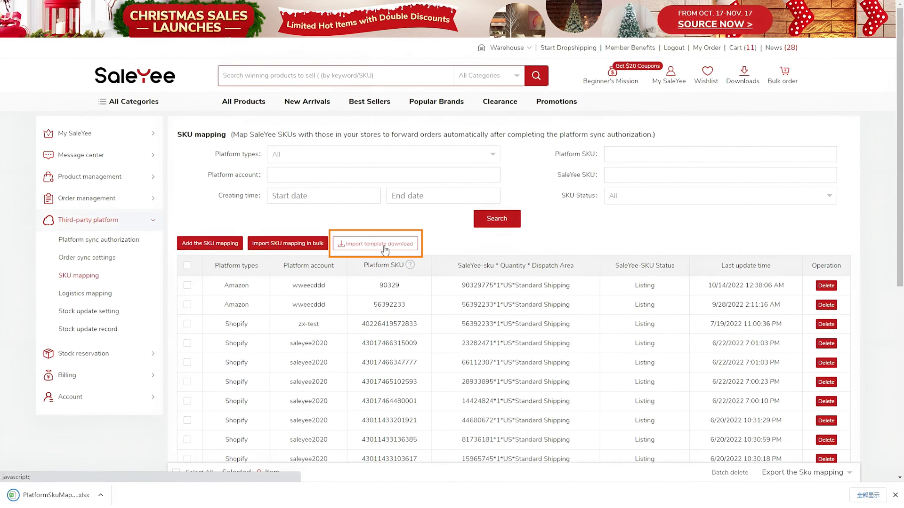
left_click(57, 495)
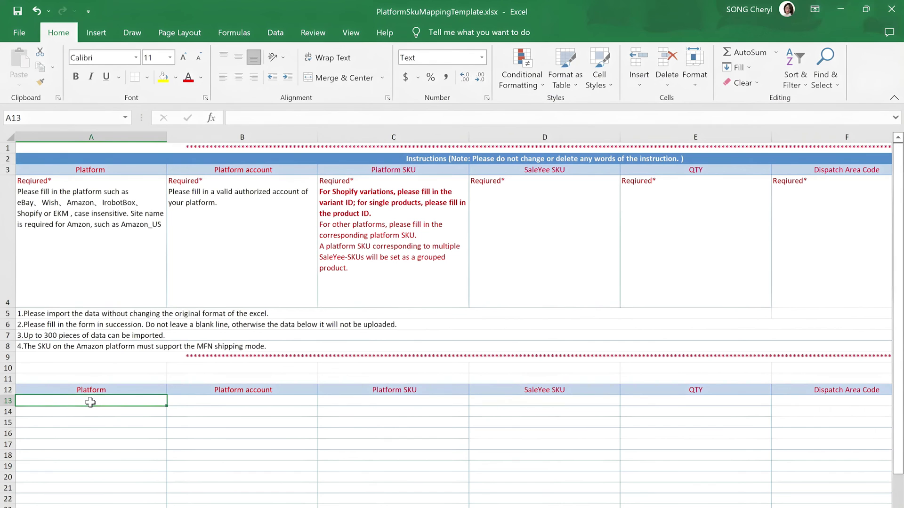
left_click(841, 10)
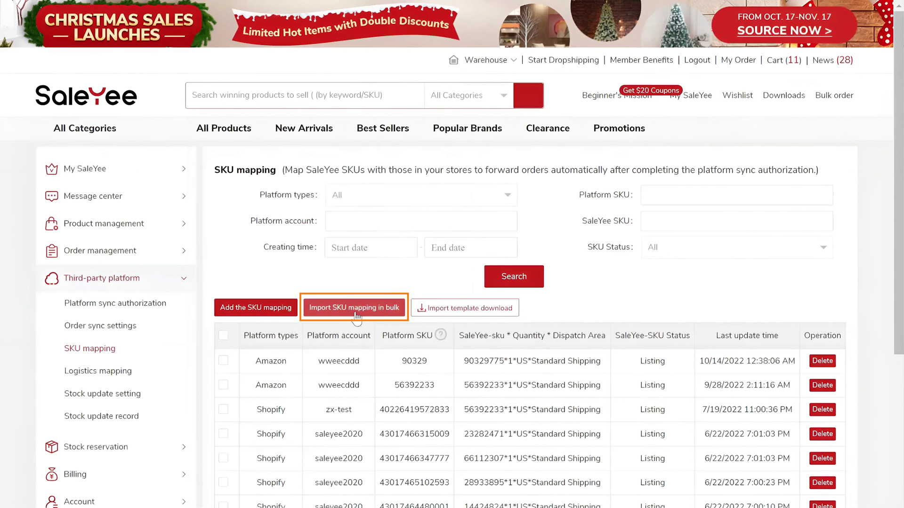
Bulk-import SKU mappings from the PlatformSkuMappingTemplate.xlsx file
left_click(356, 313)
left_click(168, 156)
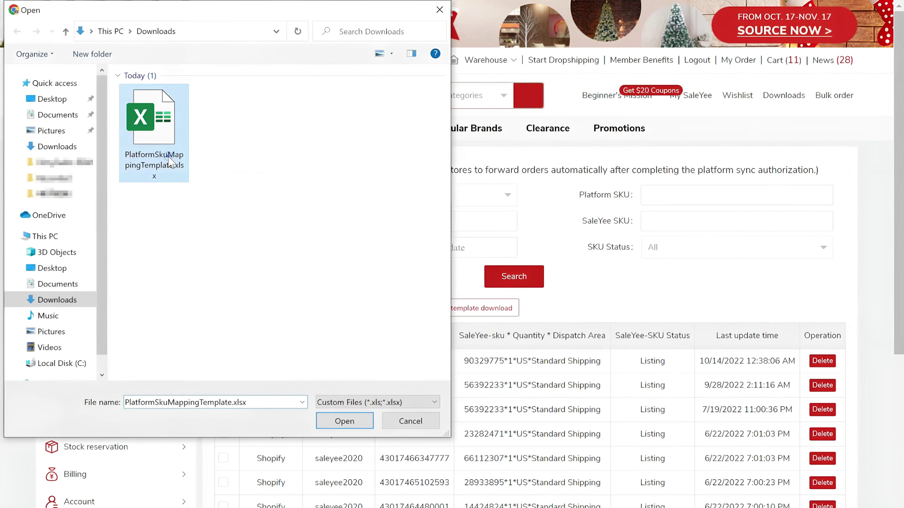
double_click(168, 156)
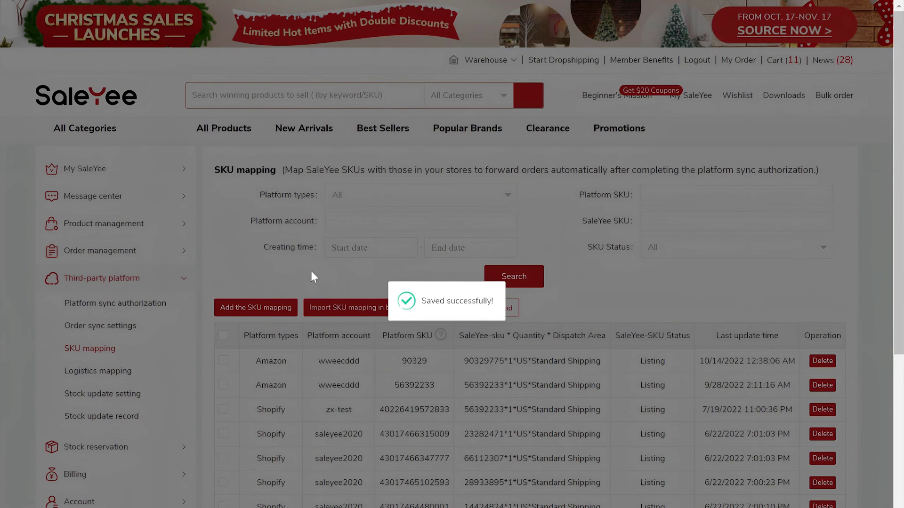